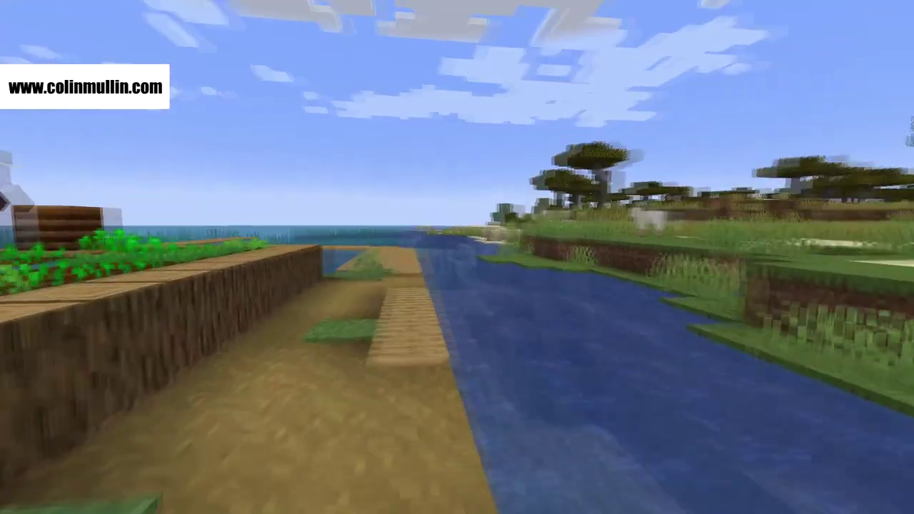
key(w)
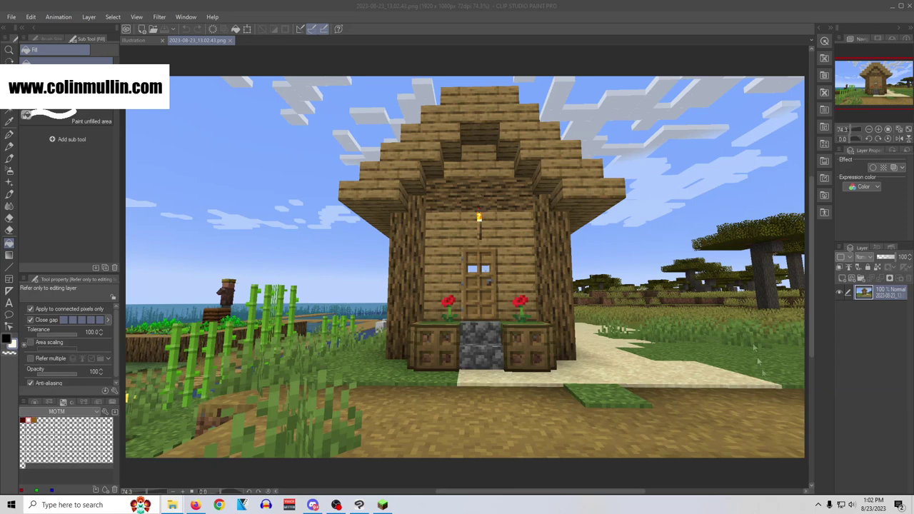
Add a new raster layer, place it beneath the screenshot layer and fill it with white
click(841, 279)
drag(869, 291, 870, 320)
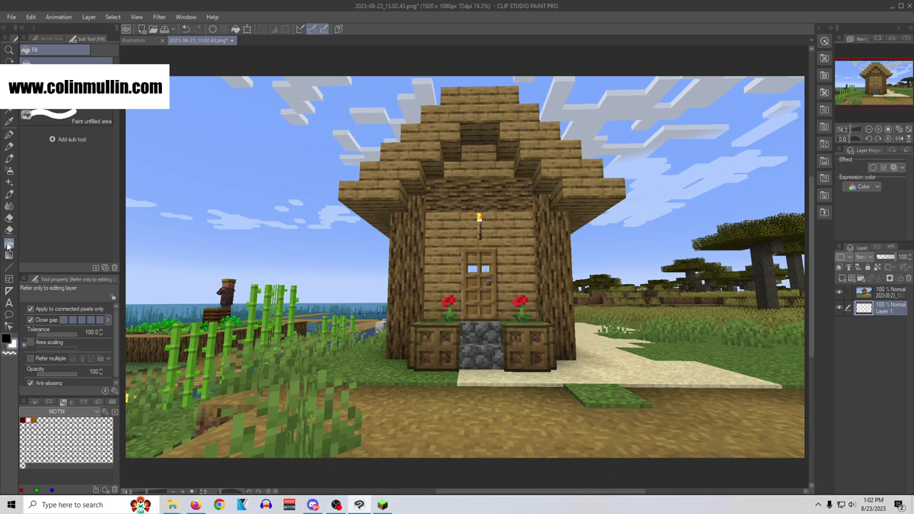
click(306, 284)
drag(471, 491, 441, 492)
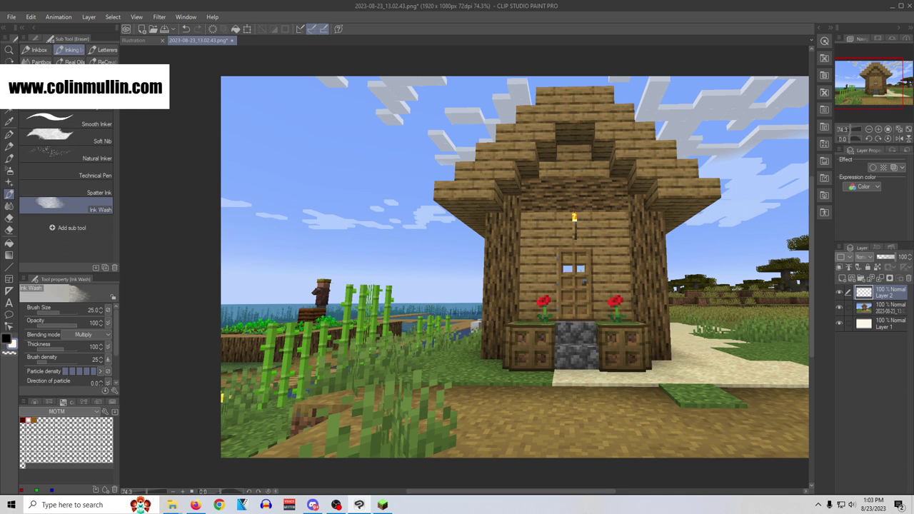
drag(519, 491, 558, 490)
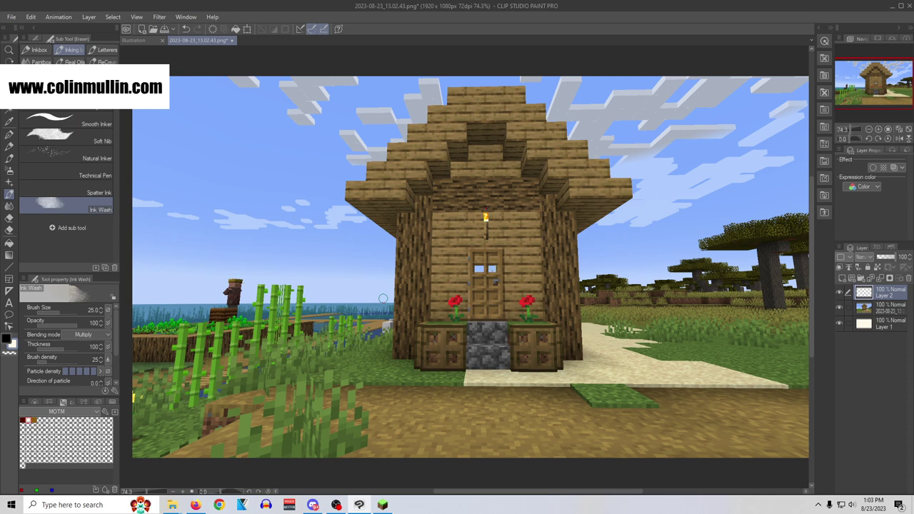
key(minus)
key(minus)
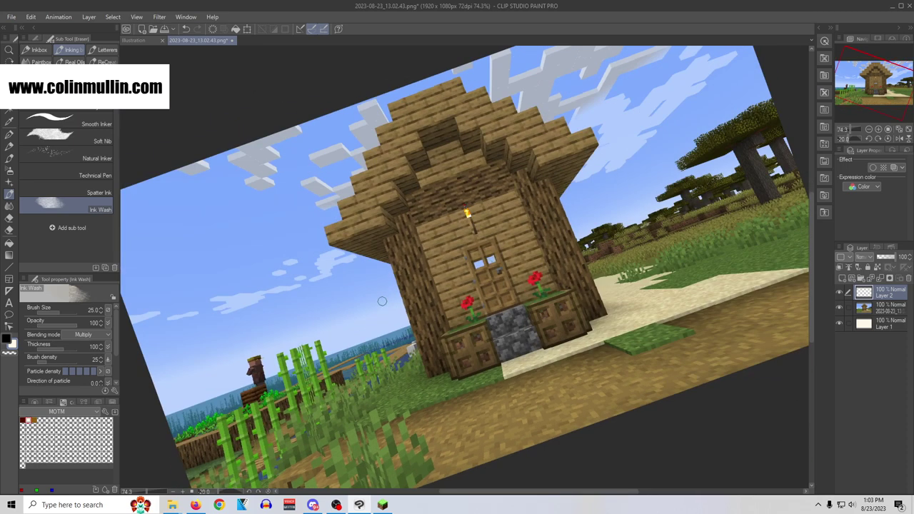
key(minus)
key(minus)
key(minus)
key(minus)
key(minus)
key(minus)
key(minus)
key(minus)
key(minus)
key(minus)
key(minus)
key(minus)
key(minus)
key(minus)
key(minus)
key(minus)
key(minus)
key(minus)
key(minus)
key(minus)
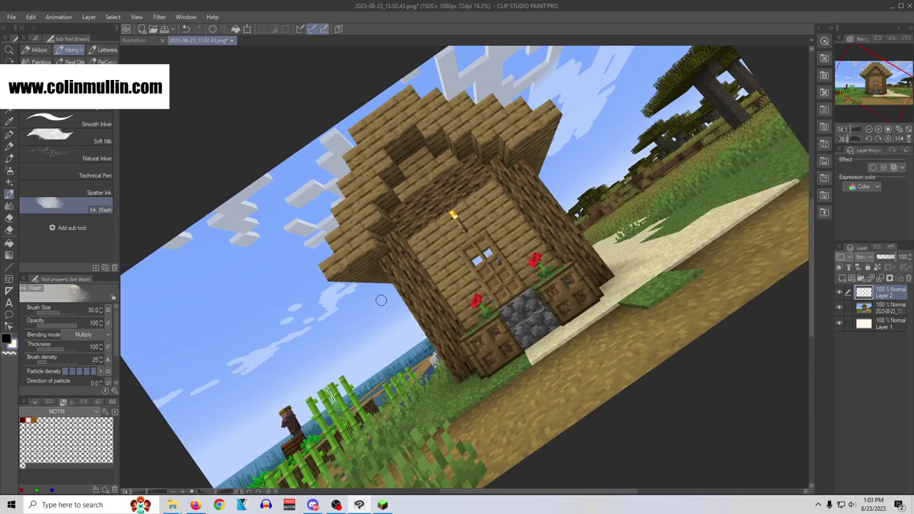
key(bracketright)
key(minus)
key(minus)
key(minus)
key(minus)
key(minus)
key(minus)
key(minus)
key(minus)
key(minus)
key(minus)
key(minus)
key(minus)
key(minus)
key(minus)
key(minus)
key(minus)
key(minus)
key(minus)
key(minus)
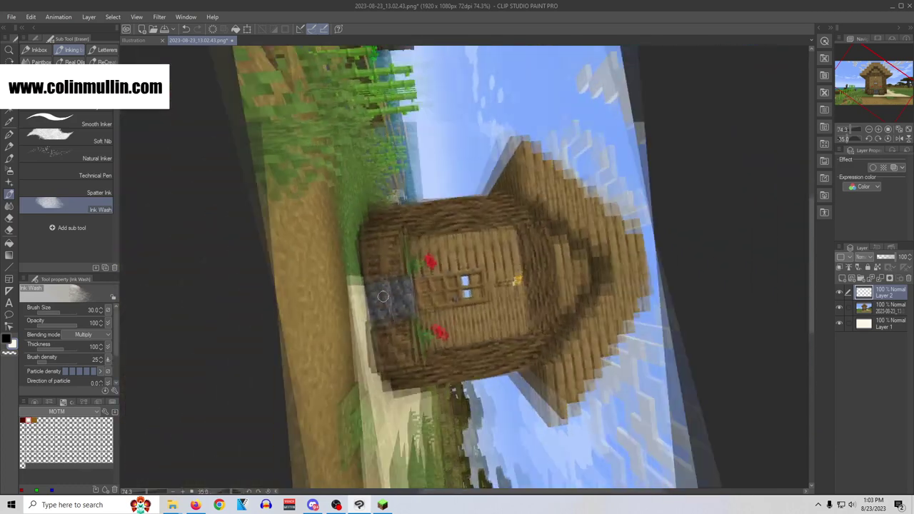
key(minus)
key(minus)
key(minus)
key(minus)
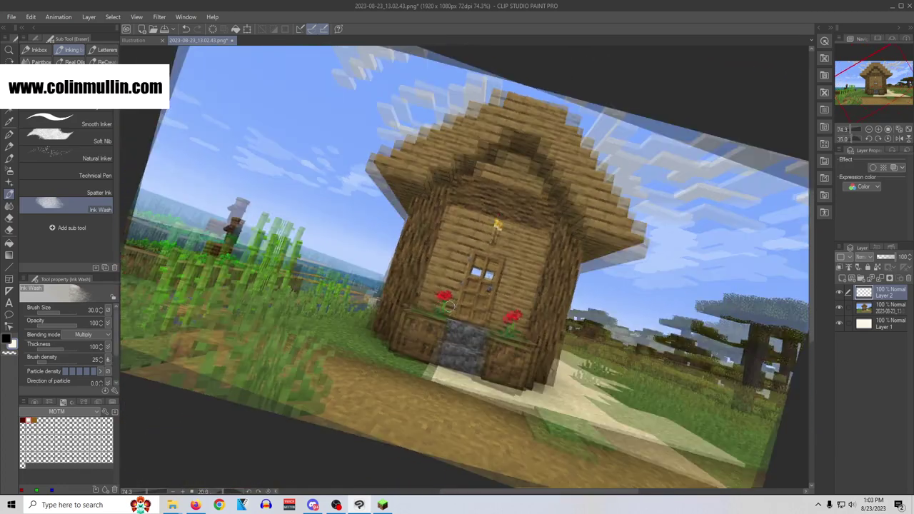
key(period)
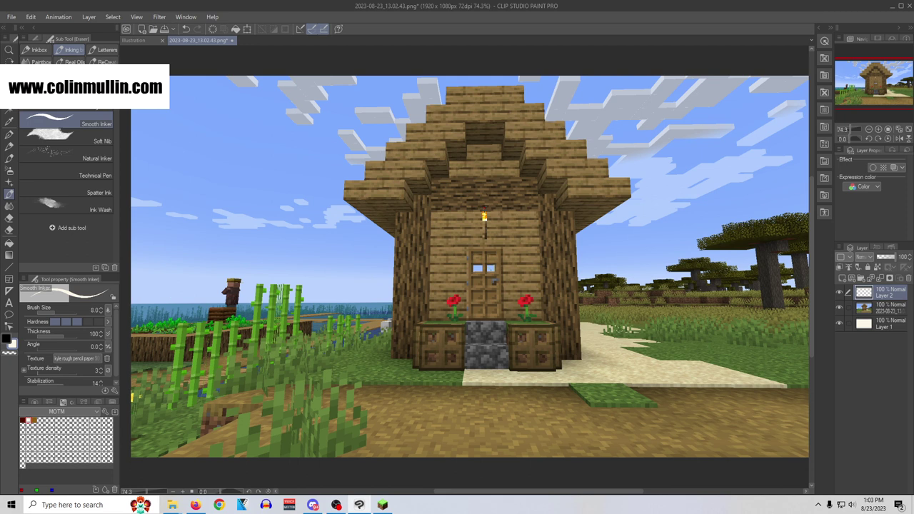
Draw two straight black lines with the Smooth Inker from the roof's lower outer corners, following the eaves inward so they cross at the door
click(344, 200)
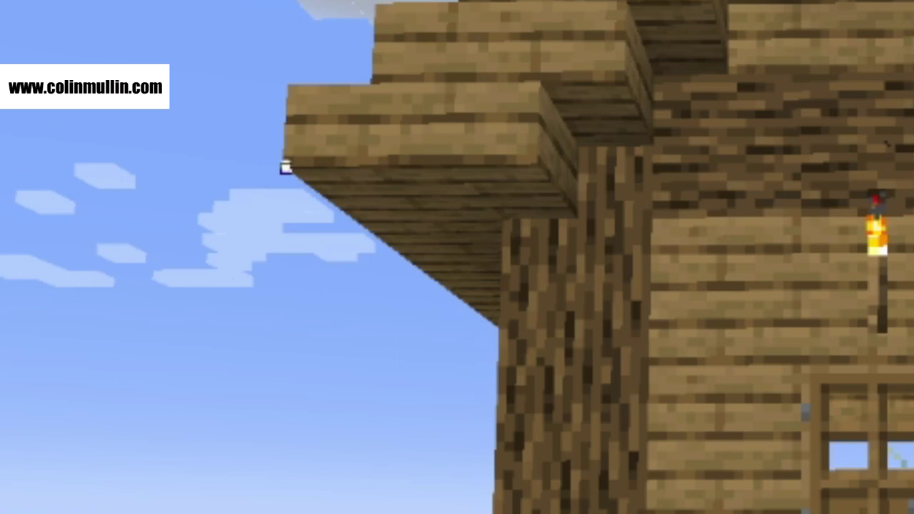
key(shift)
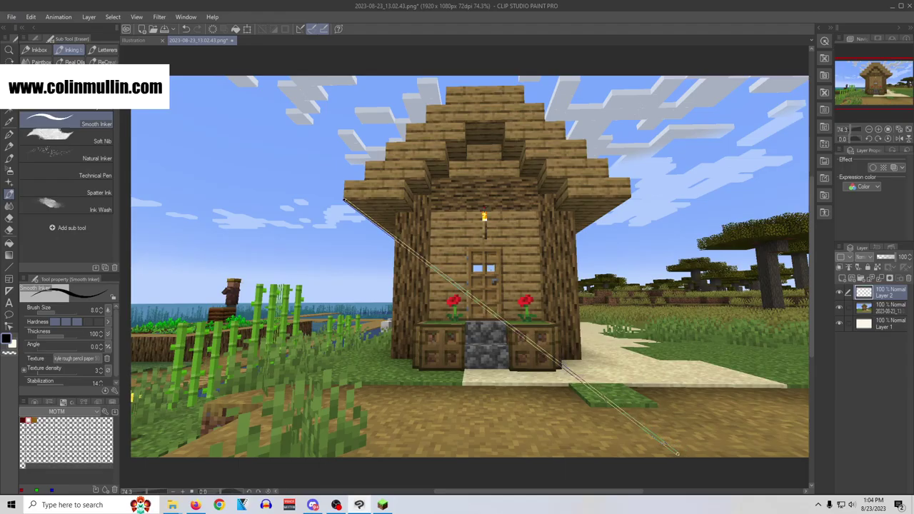
shift+click(678, 454)
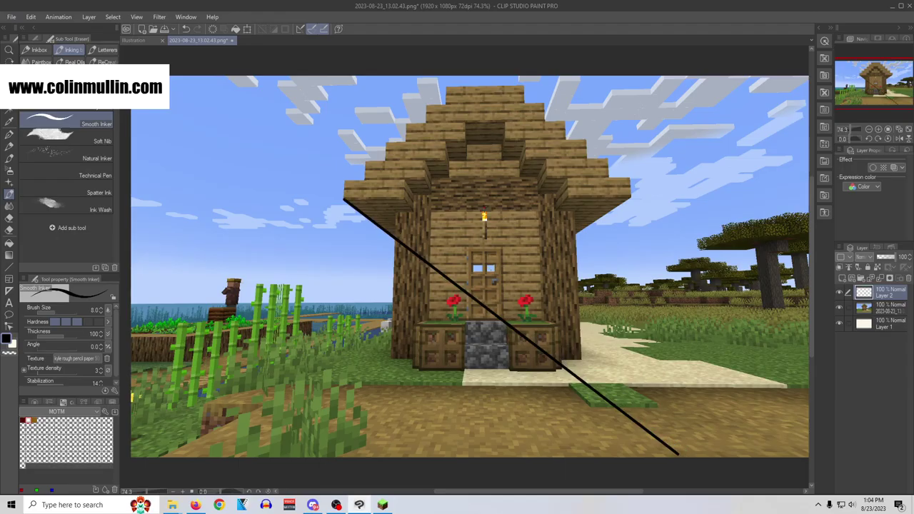
click(631, 196)
shift+click(256, 452)
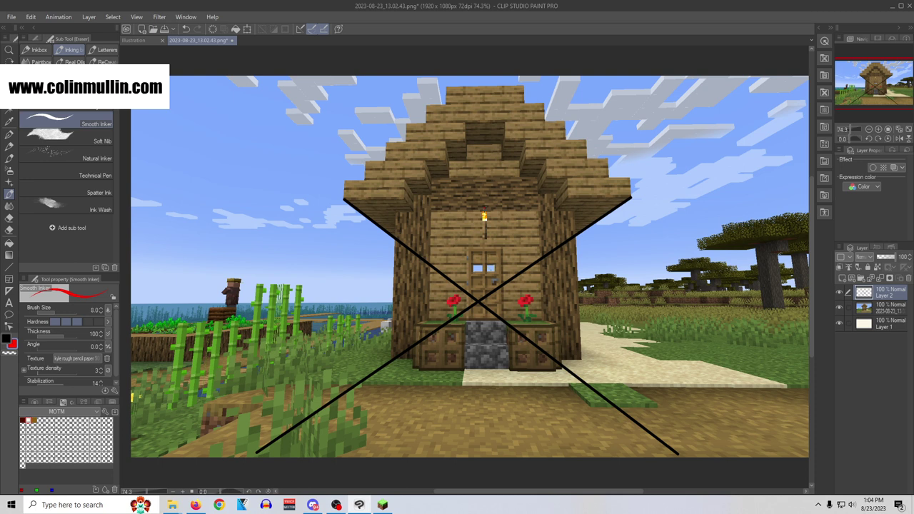
On a new layer, draw a straight red horizon line across the whole image through the crossing point of the black lines
click(842, 278)
click(479, 300)
shift+click(809, 301)
shift+click(127, 305)
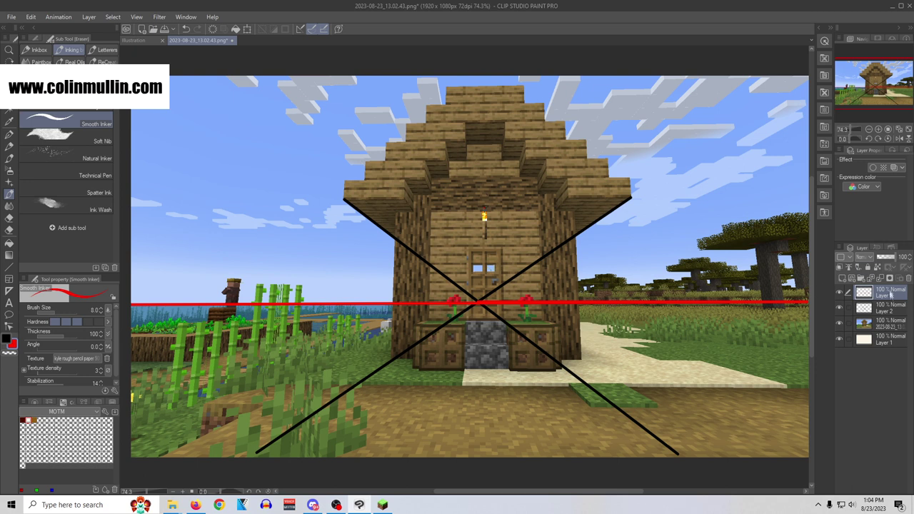
Move the red horizon layer beneath the black guide-line layer and reduce the screenshot layer's opacity to 49%
drag(889, 294, 889, 312)
key(k)
key(Up)
key(Up)
key(Up)
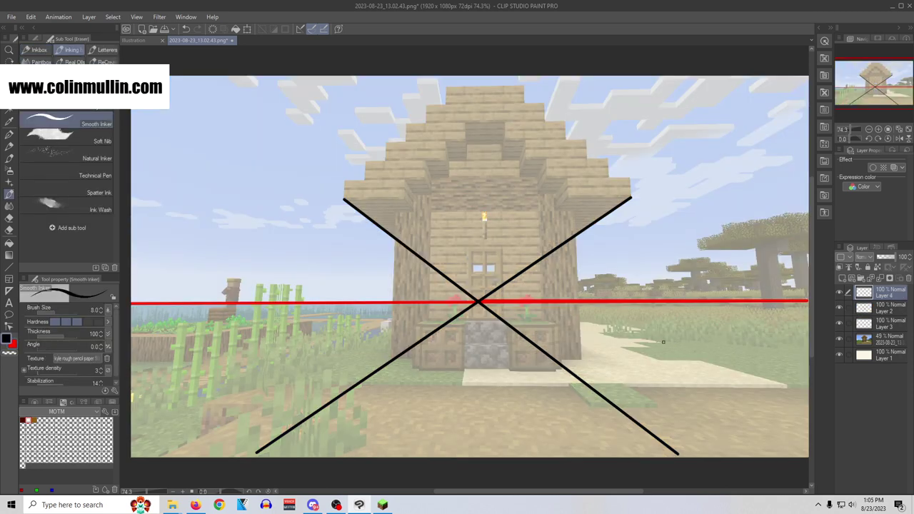
Draw a one-point perspective box below the horizon, right of the house: a small square, corner lines to the vanishing point and a vertical back edge
mouse_move(664, 339)
mouse_down()
mouse_move(724, 339)
mouse_move(721, 386)
mouse_up()
mouse_move(721, 386)
mouse_down()
mouse_move(663, 386)
mouse_move(666, 338)
mouse_up()
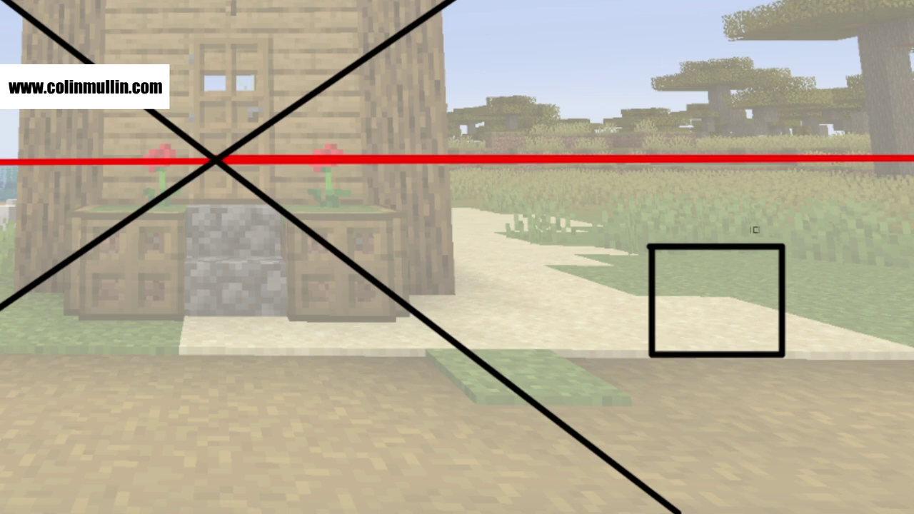
shift+click(781, 246)
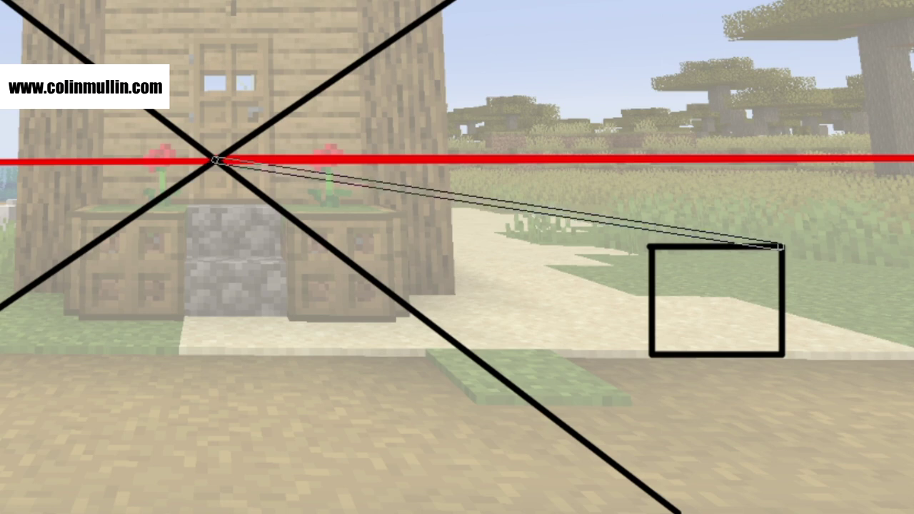
shift+click(650, 248)
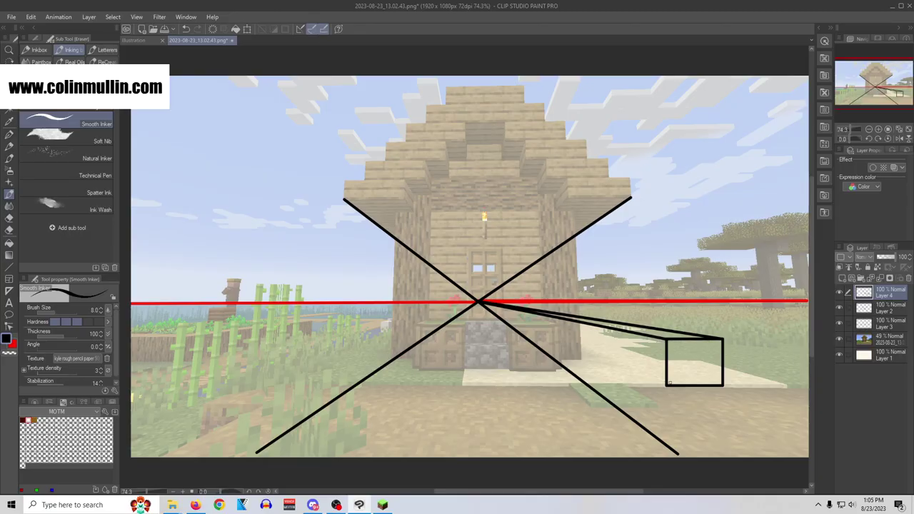
shift+click(667, 384)
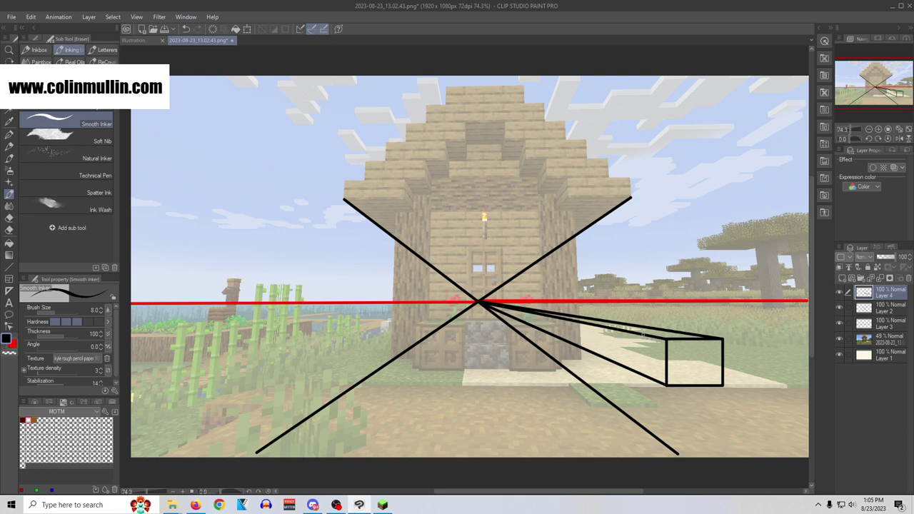
drag(642, 333, 642, 377)
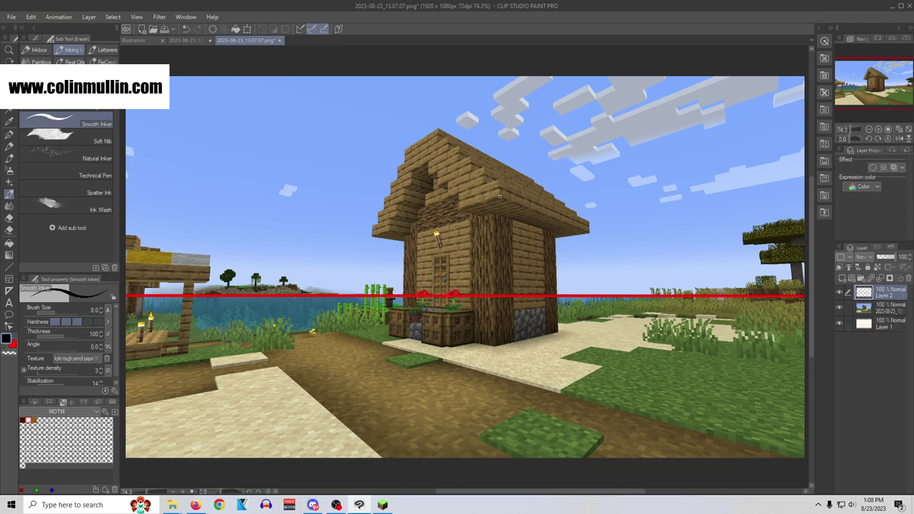
Draw straight black lines from the near roof edge's two corners and the planter's top and bottom corners to one left vanishing point on the horizon
drag(499, 196, 184, 295)
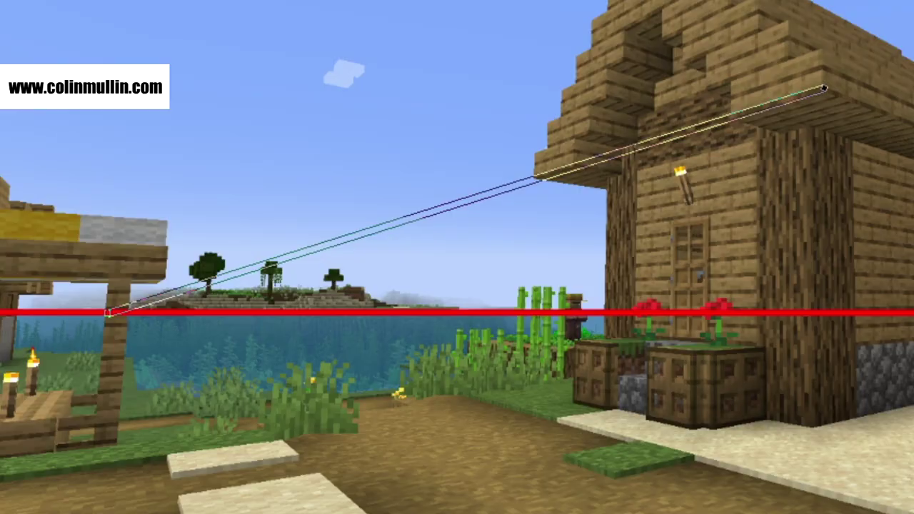
drag(102, 310, 91, 310)
drag(820, 50, 90, 310)
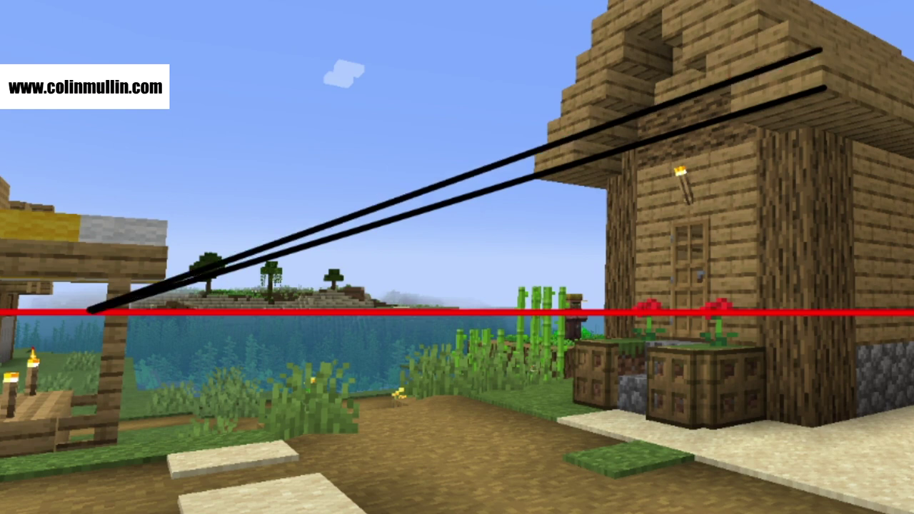
click(691, 428)
key(Return)
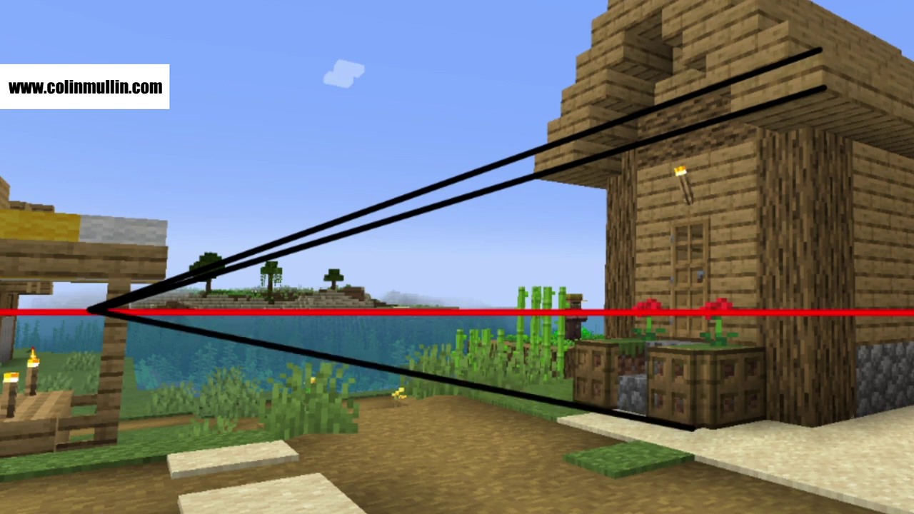
click(691, 354)
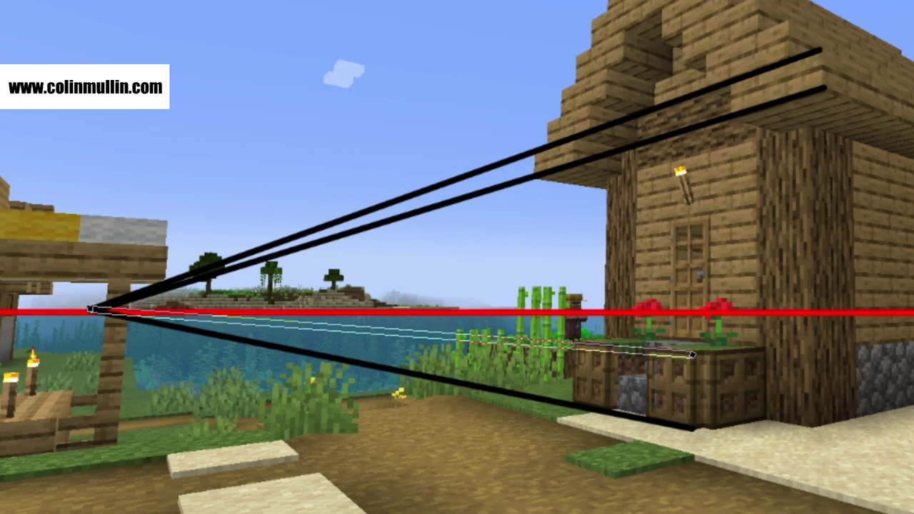
key(Return)
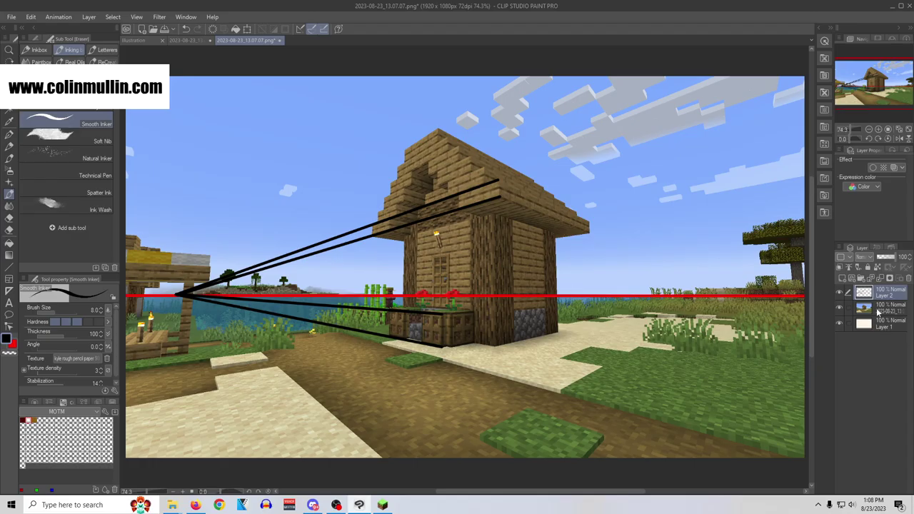
Reduce the opacity of the angled house screenshot's layer to 49%
click(877, 309)
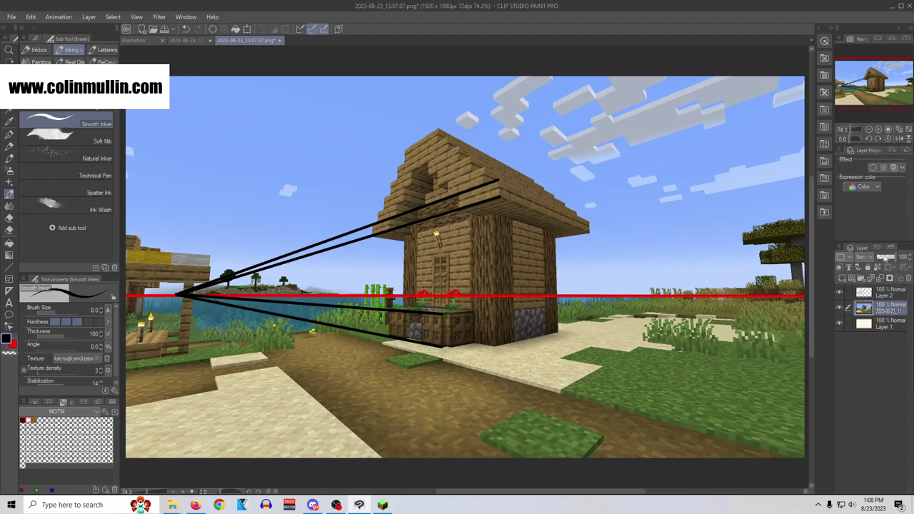
click(886, 257)
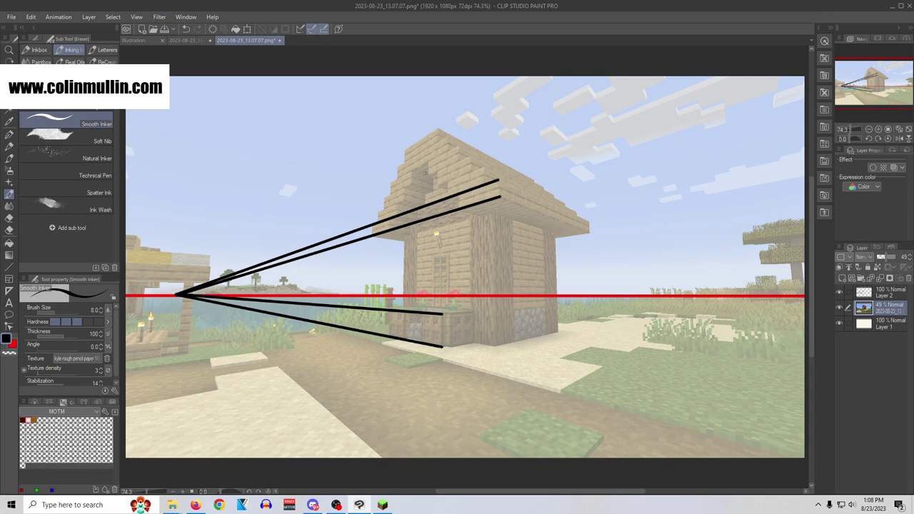
key(shift)
drag(438, 130, 437, 130)
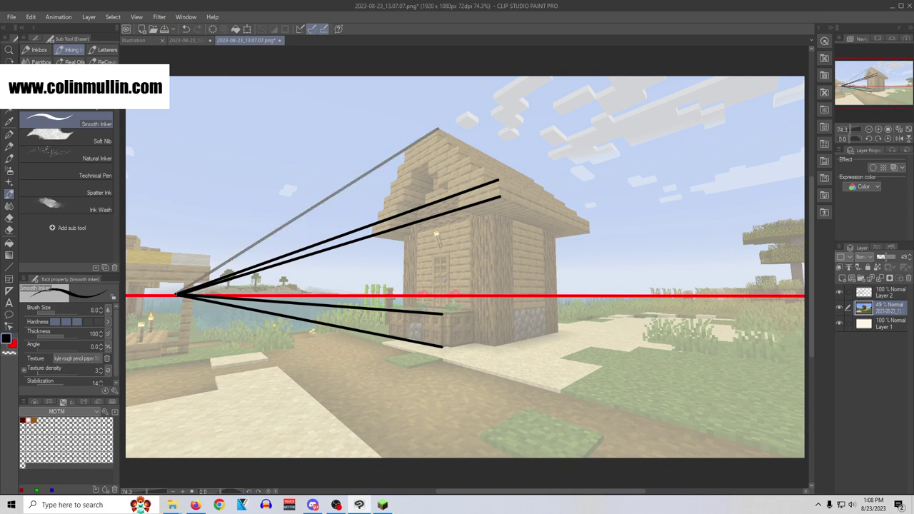
key(ctrl+z)
On Layer 2, draw a straight black line between the roof peak and the left vanishing point
click(889, 293)
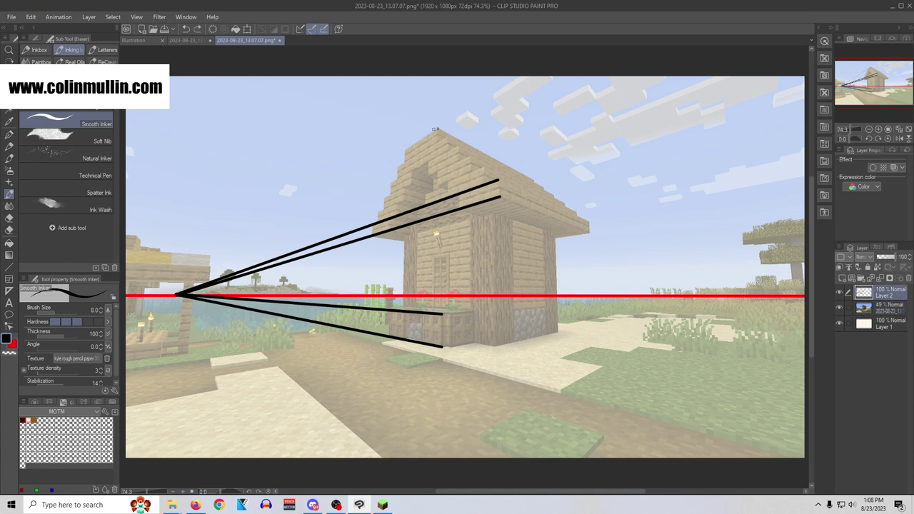
drag(437, 131, 437, 130)
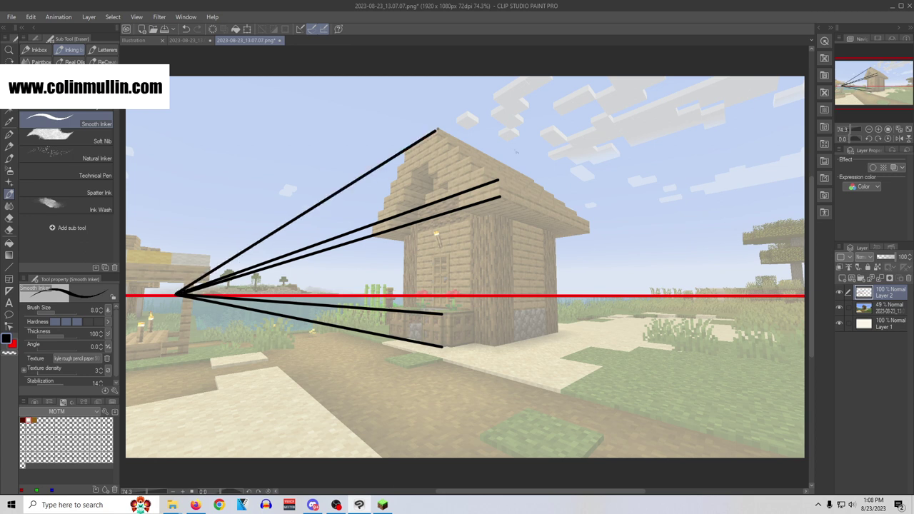
mouse_move(541, 312)
mouse_down()
mouse_move(551, 234)
mouse_move(541, 311)
mouse_up()
key(ctrl+z)
Draw straight black lines from the roof corners, roof peak and the side wall's top and bottom to a right vanishing point on the horizon
drag(499, 197, 750, 296)
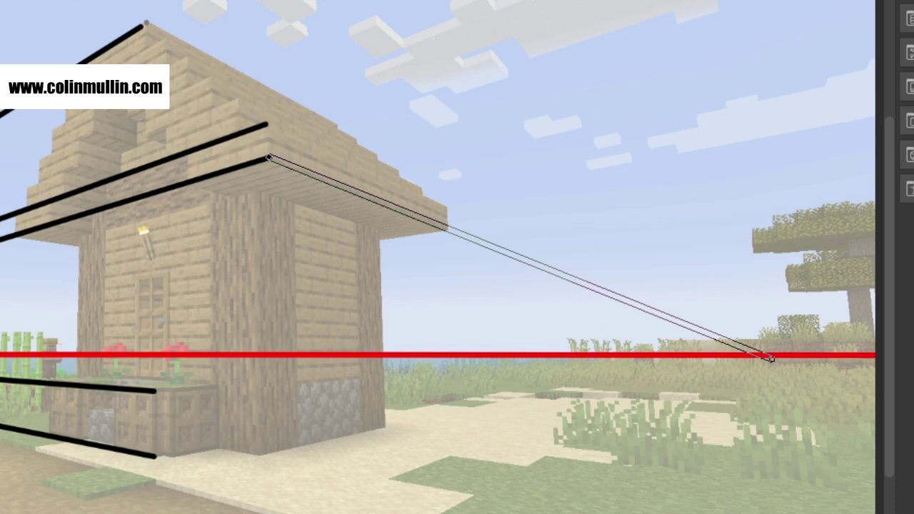
drag(770, 358, 758, 355)
shift+click(758, 355)
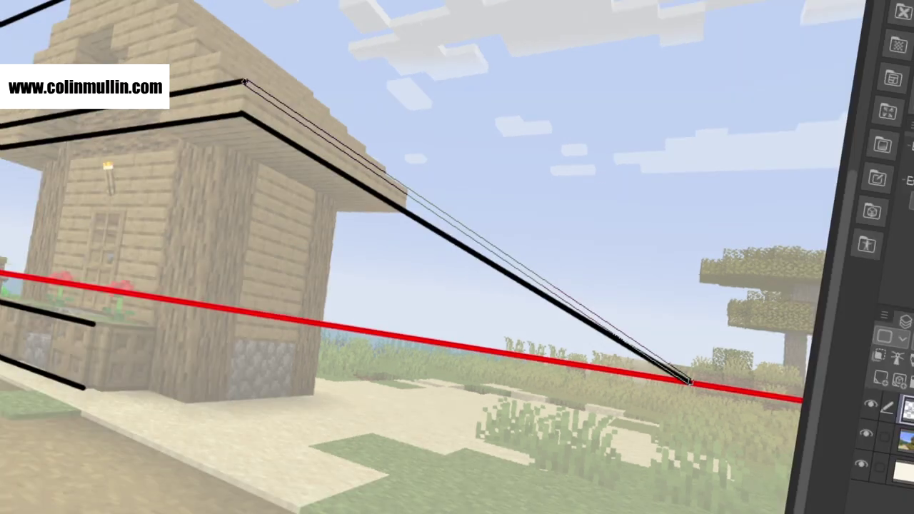
shift+click(758, 354)
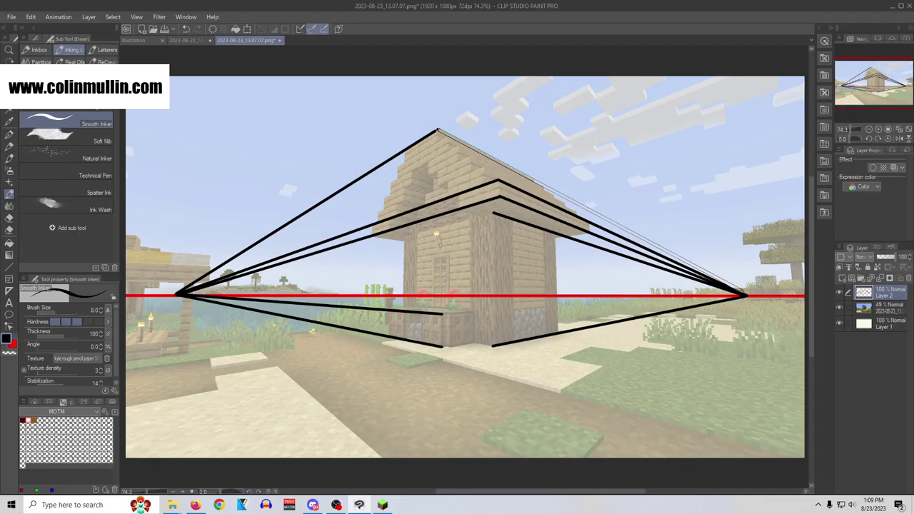
drag(746, 294, 746, 293)
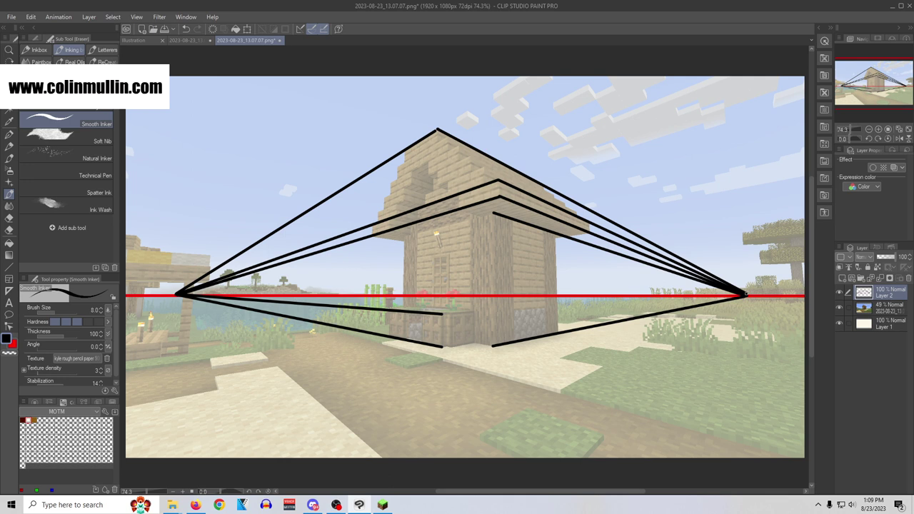